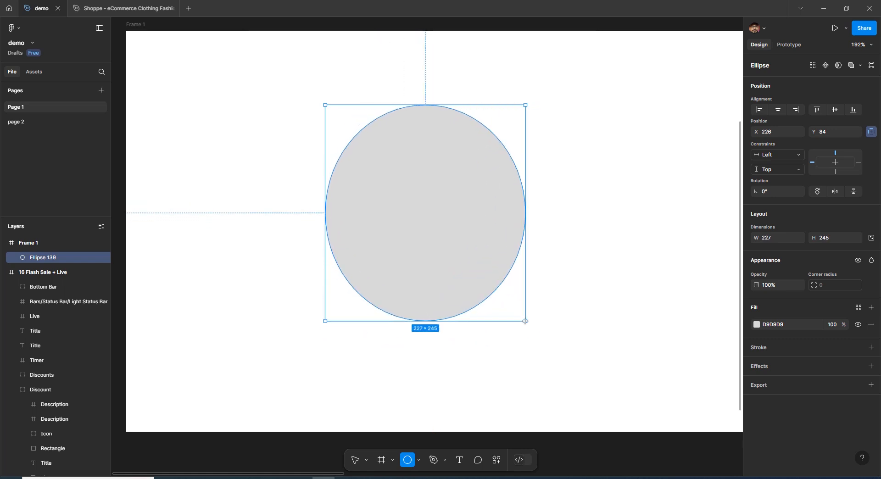
- Size the new ellipse in Frame 1 as a 237 × 237 circle and fill it with red DD2424
{"action": "mouse_move", "coordinate": [525, 321]}
{"action": "left_mouse_down"}
{"action": "mouse_move", "coordinate": [540, 319]}
{"action": "mouse_move", "coordinate": [521, 311]}
{"action": "mouse_move", "coordinate": [484, 255]}
{"action": "mouse_move", "coordinate": [514, 314]}
{"action": "left_mouse_up"}
{"action": "left_click", "coordinate": [756, 324]}
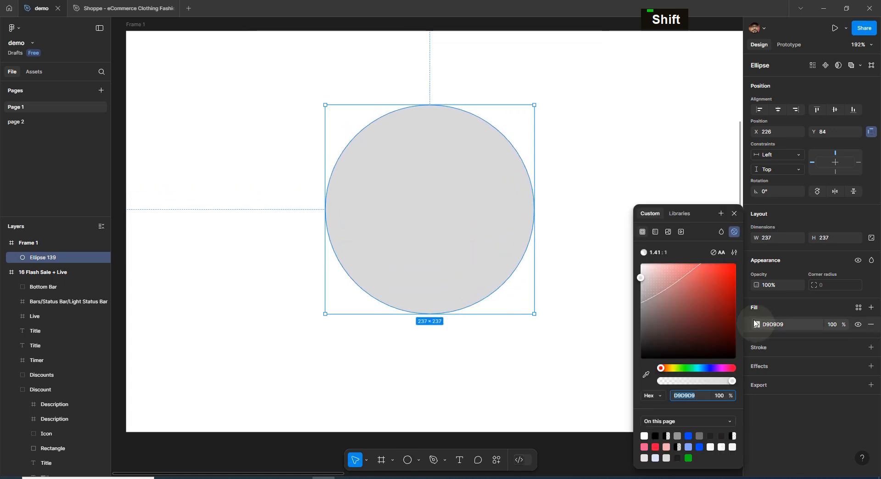
{"action": "left_click", "coordinate": [730, 287]}
{"action": "left_click_drag", "start_coordinate": [721, 286], "coordinate": [720, 276]}
{"action": "left_click", "coordinate": [734, 214]}
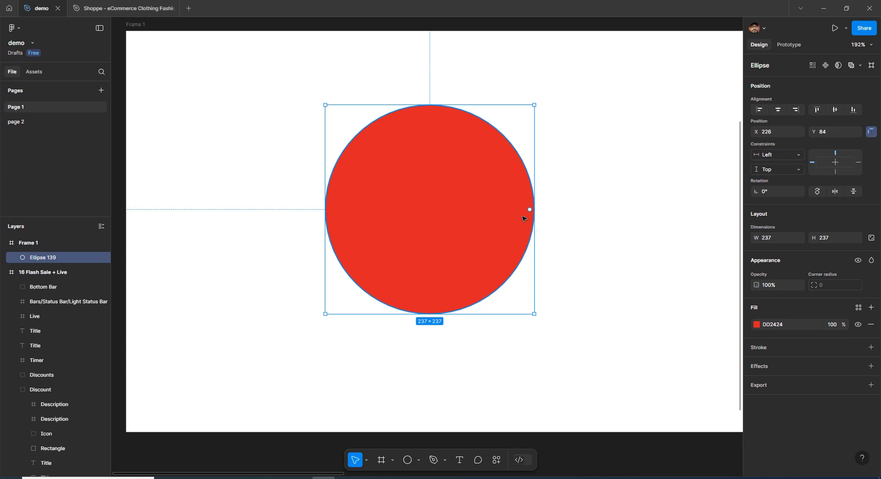
- Cut a wedge from the red circle with a sweep of about -88.81% and hollow its centre to a ratio of about 47.3%
{"action": "left_click", "coordinate": [605, 263]}
{"action": "left_click", "coordinate": [474, 248]}
{"action": "left_click_drag", "start_coordinate": [529, 211], "coordinate": [499, 269]}
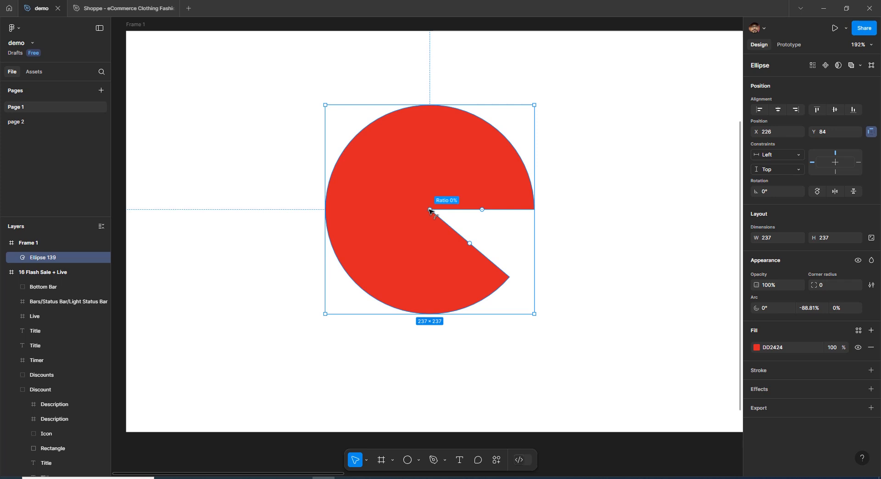
{"action": "mouse_move", "coordinate": [429, 210]}
{"action": "left_mouse_down"}
{"action": "mouse_move", "coordinate": [372, 194]}
{"action": "mouse_move", "coordinate": [424, 207]}
{"action": "mouse_move", "coordinate": [374, 184]}
{"action": "mouse_move", "coordinate": [416, 198]}
{"action": "left_mouse_up"}
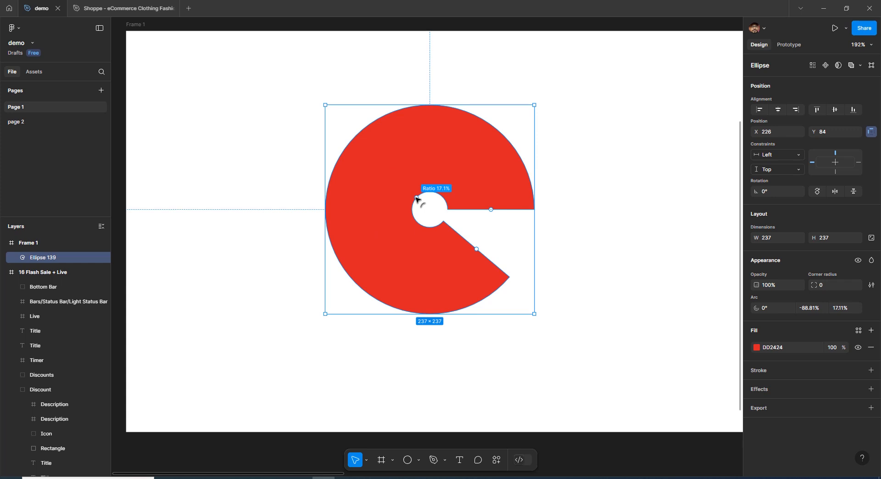
{"action": "left_click_drag", "start_coordinate": [416, 198], "coordinate": [391, 190]}
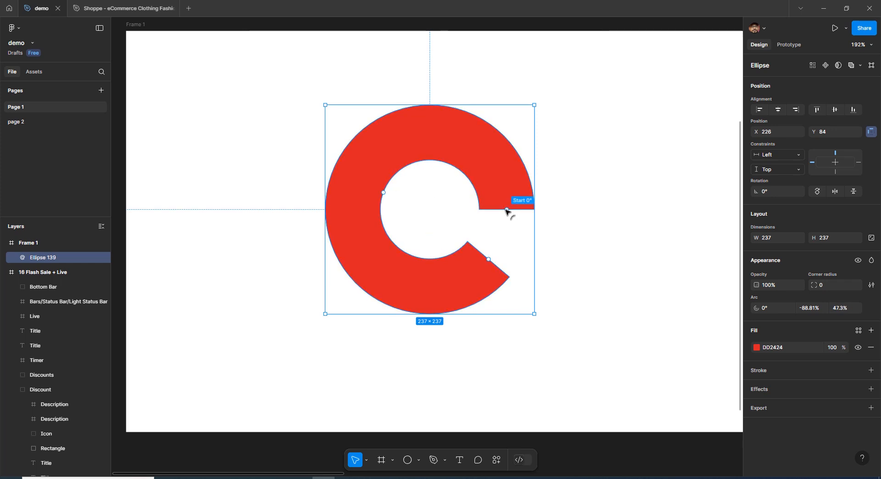
- Rotate the ring's gap around the circle, and set the arc's start angle to 3°
{"action": "left_click_drag", "start_coordinate": [506, 211], "coordinate": [494, 146]}
{"action": "scroll", "coordinate": [505, 158], "scroll_direction": "down", "scroll_amount": 1}
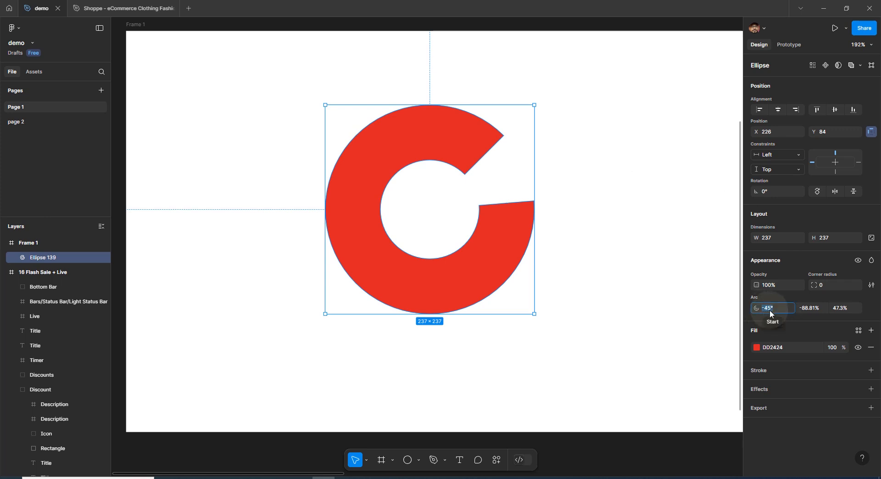
{"action": "type", "text": "3"}
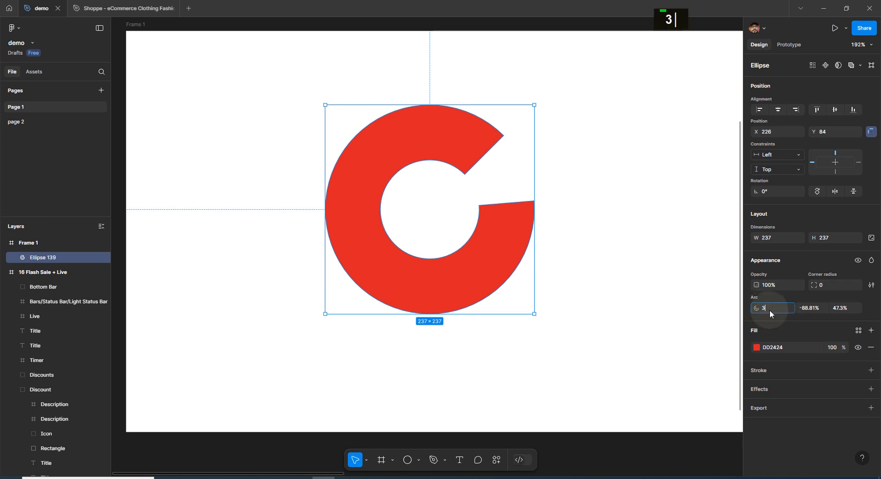
{"action": "key", "text": "Return"}
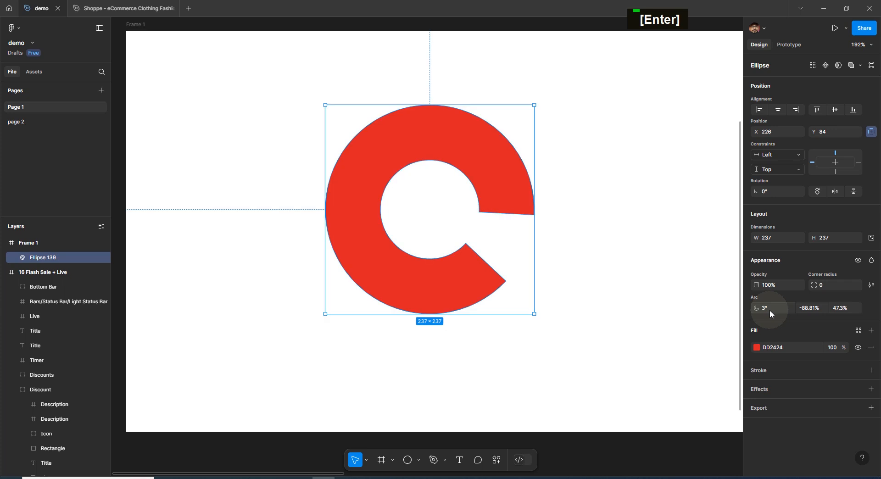
- Try arc sweep values of 20% and 50% on the red ring, and undo the last sweep change
{"action": "left_click", "coordinate": [815, 312]}
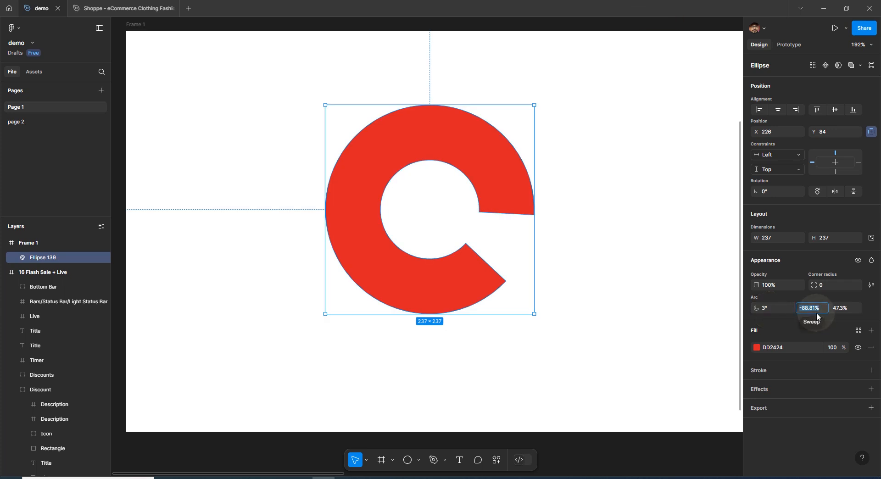
{"action": "type", "text": "20"}
{"action": "key", "text": "Return"}
{"action": "type", "text": "15"}
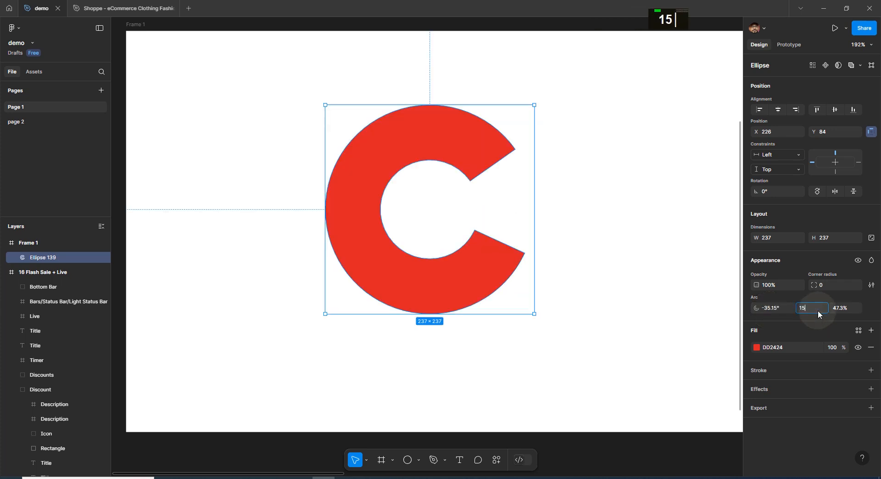
{"action": "key", "text": "BackSpace"}
{"action": "key", "text": "BackSpace"}
{"action": "type", "text": "50"}
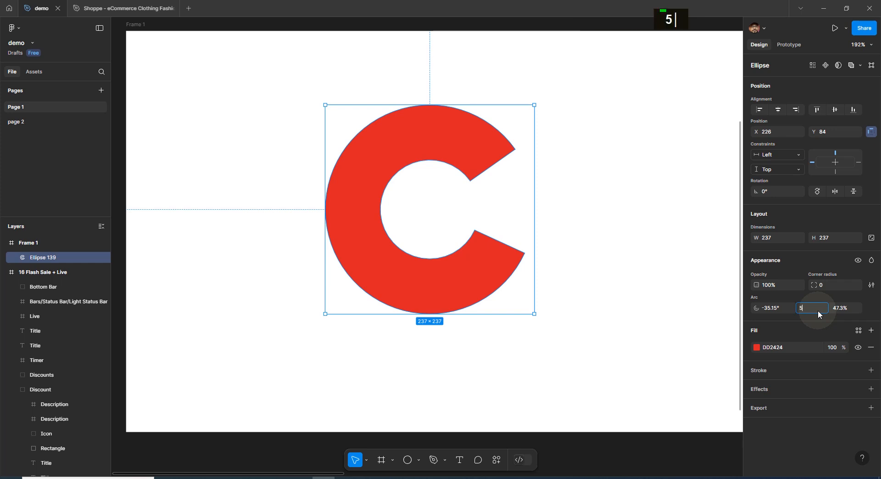
{"action": "key", "text": "Return"}
{"action": "key", "text": "ctrl+z"}
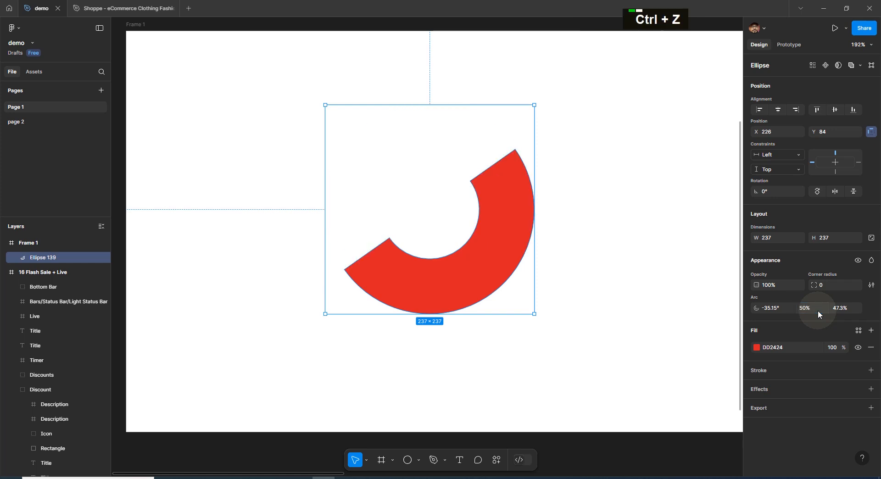
- Reshape the ring's opening on its right side to a sweep of about -88.13% and a start angle of about -25.65°
{"action": "left_click_drag", "start_coordinate": [500, 242], "coordinate": [506, 219]}
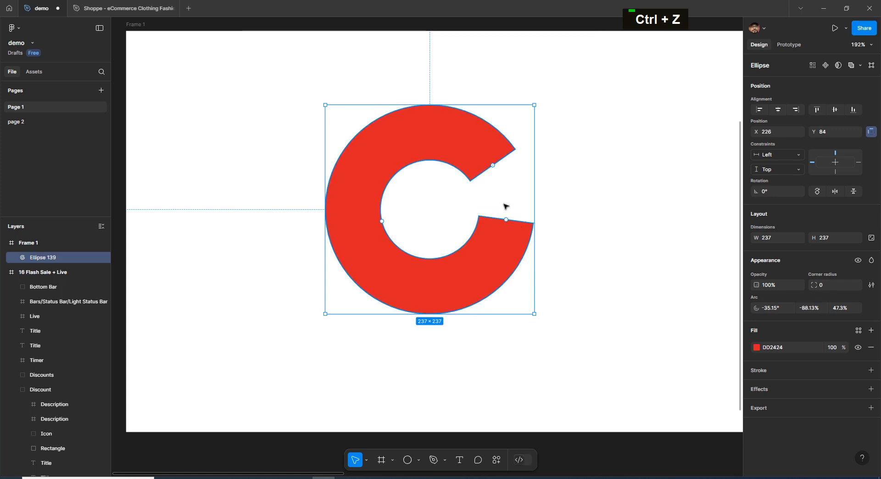
{"action": "left_click_drag", "start_coordinate": [493, 167], "coordinate": [513, 184]}
{"action": "mouse_move", "coordinate": [517, 153]}
{"action": "left_mouse_down"}
{"action": "mouse_move", "coordinate": [482, 114]}
{"action": "mouse_move", "coordinate": [527, 158]}
{"action": "mouse_move", "coordinate": [515, 173]}
{"action": "mouse_move", "coordinate": [518, 166]}
{"action": "left_mouse_up"}
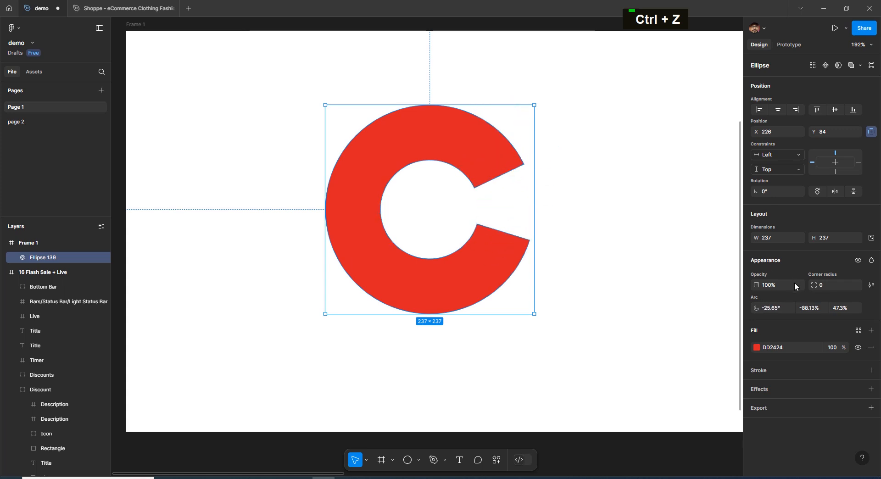
- Adjust the ring's inner hole and set the arc ratio to 35%
{"action": "left_click", "coordinate": [836, 310]}
{"action": "key", "text": "ctrl+z"}
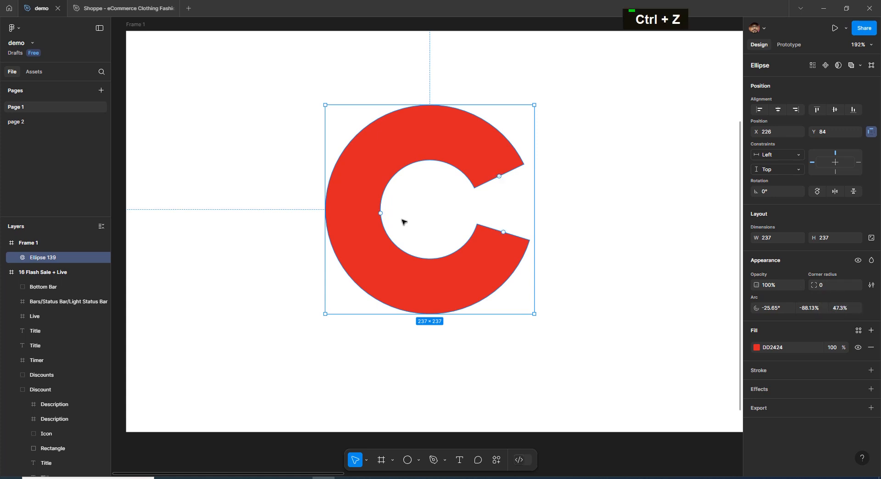
{"action": "mouse_move", "coordinate": [380, 213]}
{"action": "left_mouse_down"}
{"action": "mouse_move", "coordinate": [428, 215]}
{"action": "mouse_move", "coordinate": [377, 225]}
{"action": "left_mouse_up"}
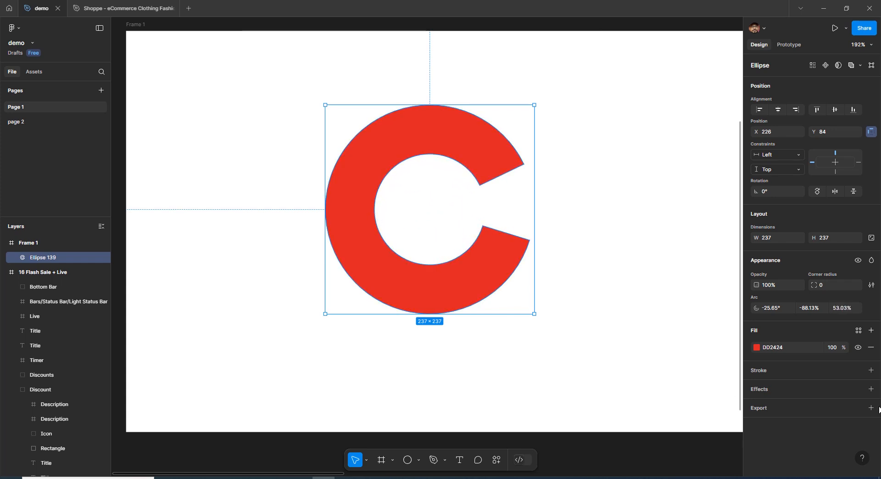
{"action": "left_click", "coordinate": [843, 310]}
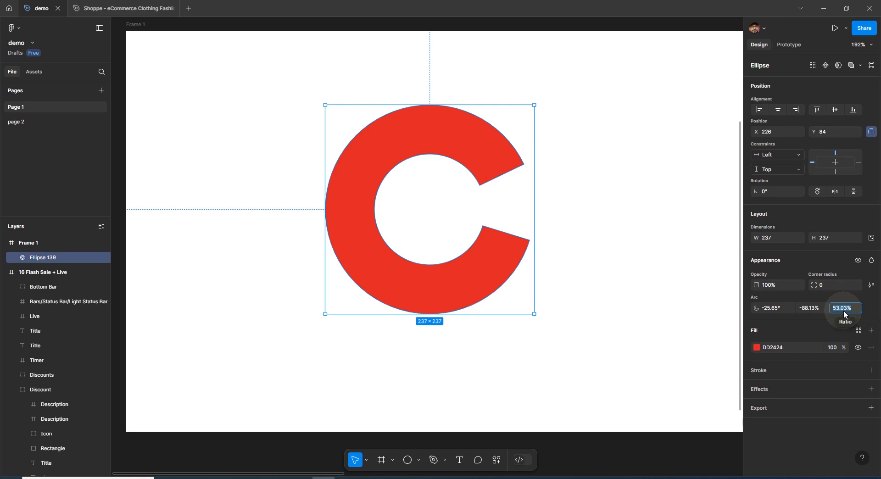
{"action": "type", "text": "35"}
{"action": "key", "text": "Return"}
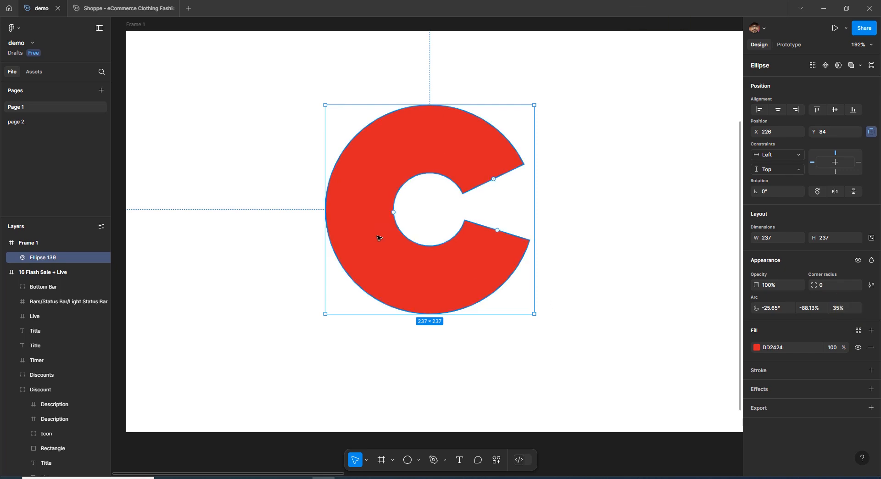
- Look over the 13 Profile screen, from its header down to the Recently viewed and My Orders sections
{"action": "key", "text": "space"}
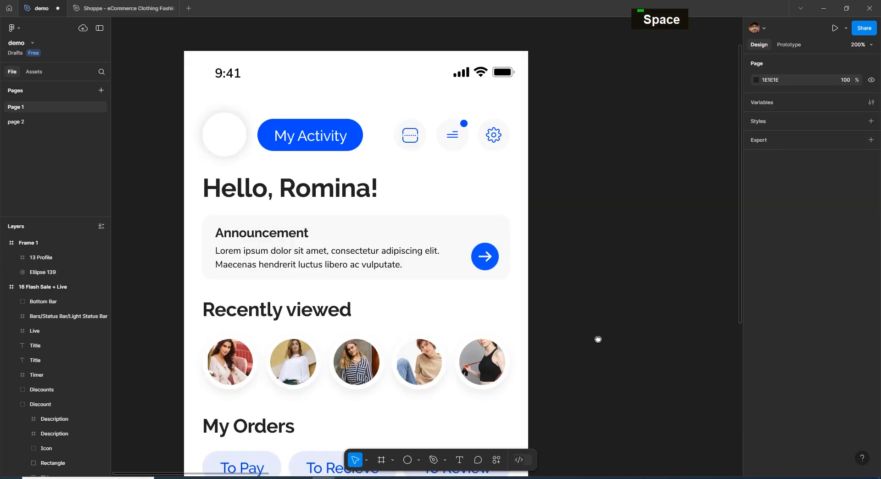
{"action": "key", "text": "space"}
{"action": "left_click_drag", "start_coordinate": [578, 367], "coordinate": [582, 327]}
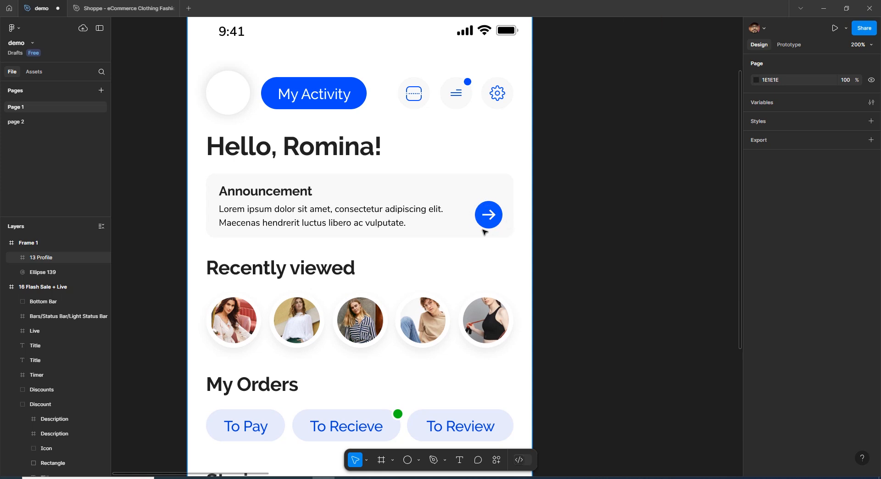
{"action": "key", "text": "space"}
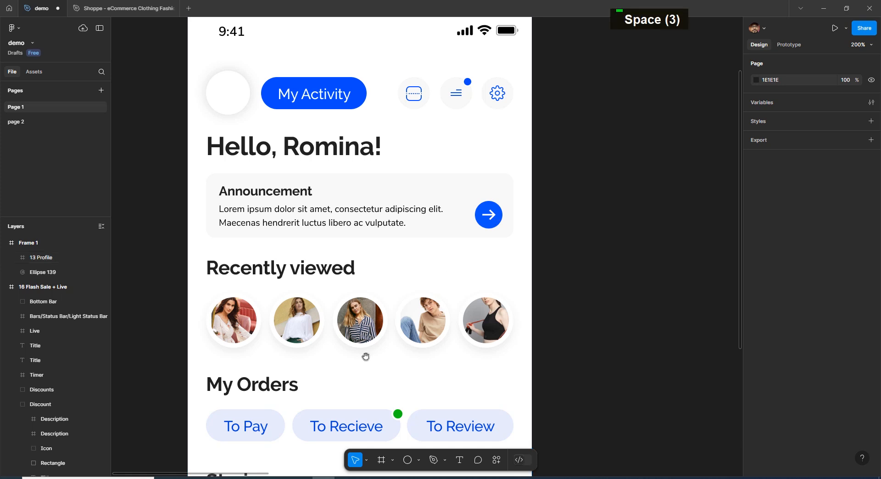
{"action": "left_click_drag", "start_coordinate": [364, 357], "coordinate": [374, 319]}
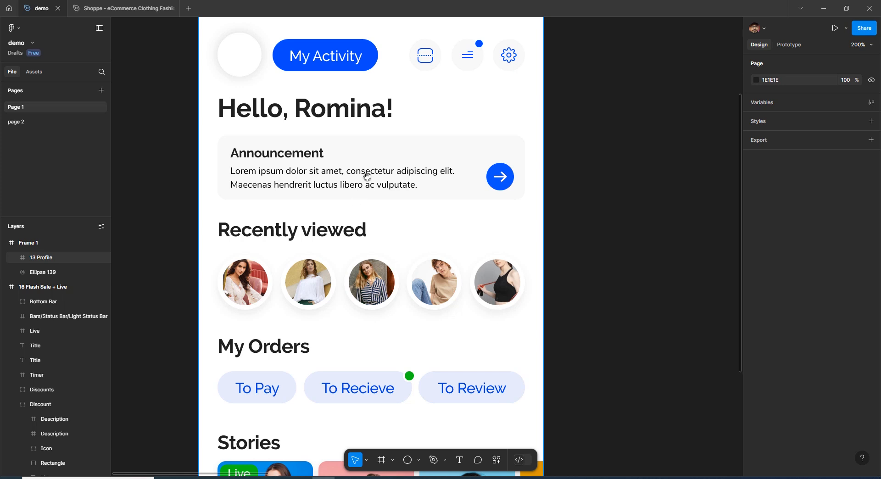
{"action": "key", "text": "space"}
{"action": "left_click_drag", "start_coordinate": [368, 158], "coordinate": [357, 203]}
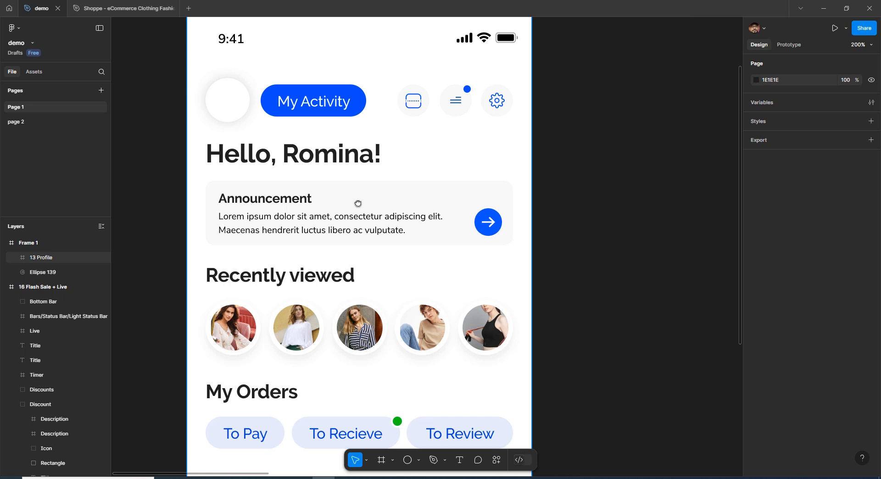
- Draw a triangular polygon of about 242 × 242 in the middle of Frame 1
{"action": "key", "text": "ctrl+minus"}
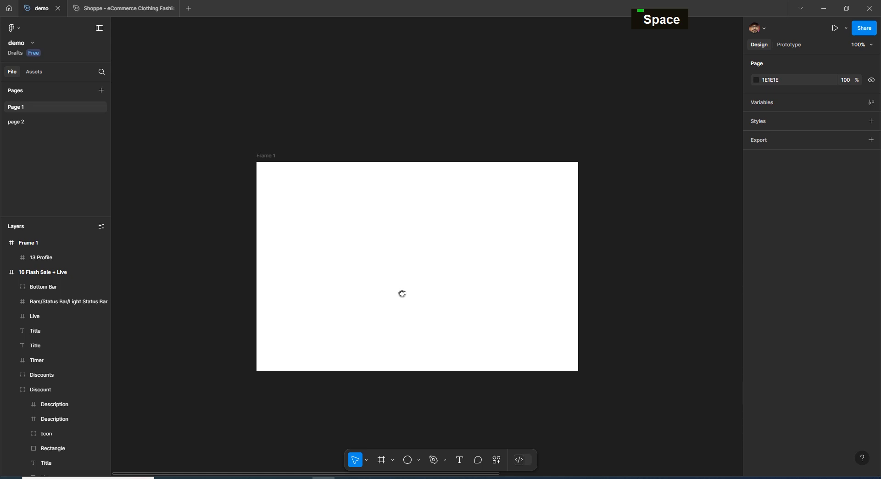
{"action": "left_click", "coordinate": [417, 461]}
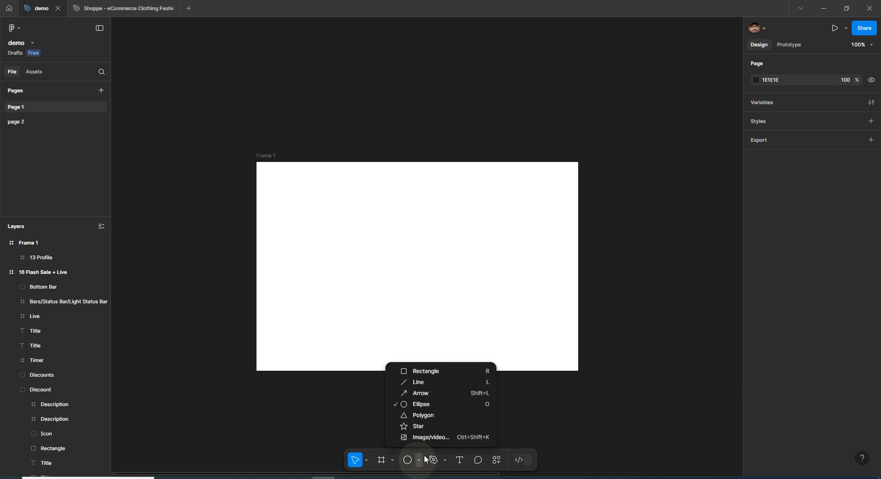
{"action": "left_click", "coordinate": [450, 415]}
{"action": "left_click_drag", "start_coordinate": [368, 214], "coordinate": [479, 324]}
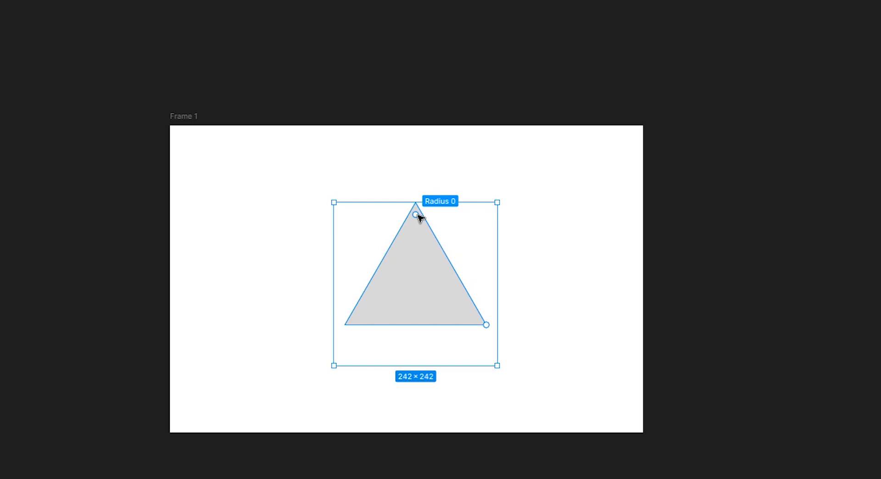
- Try raising the polygon's side count to six, and undo the change
{"action": "mouse_move", "coordinate": [488, 327]}
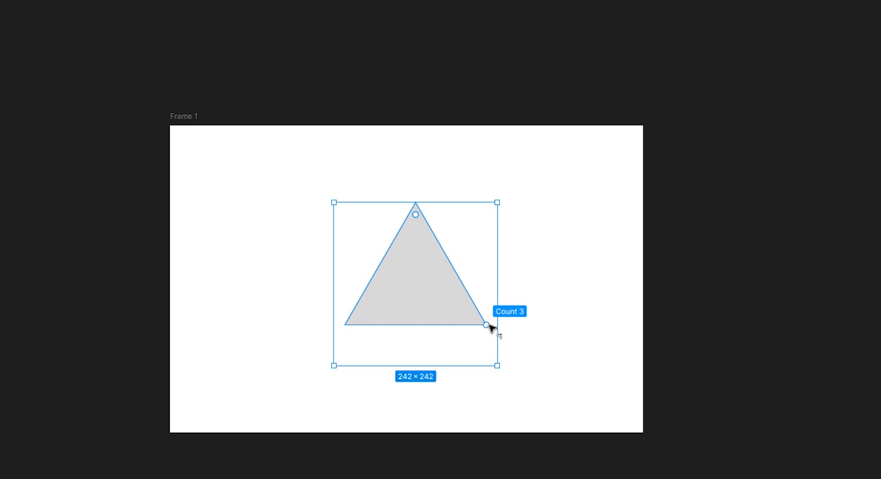
{"action": "left_click_drag", "start_coordinate": [491, 326], "coordinate": [503, 238]}
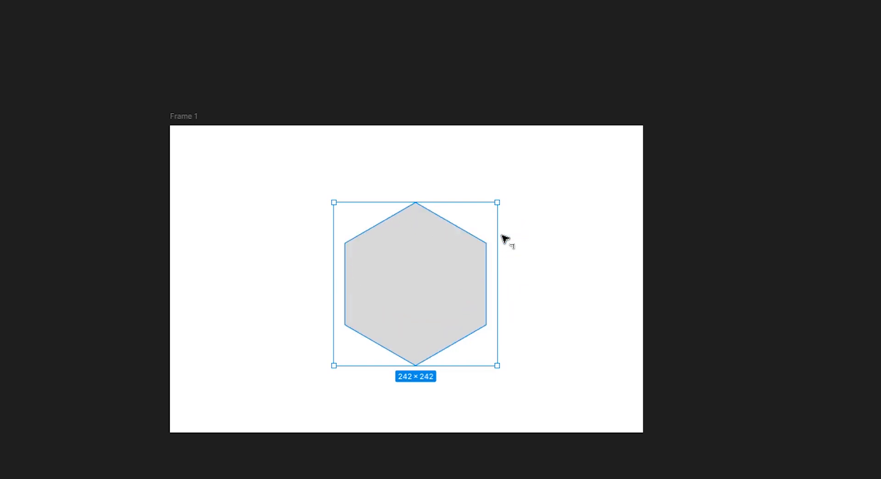
{"action": "key", "text": "ctrl+z"}
- Round the triangle's corners with a corner radius of 55, and try a side count of 58
{"action": "mouse_move", "coordinate": [418, 218]}
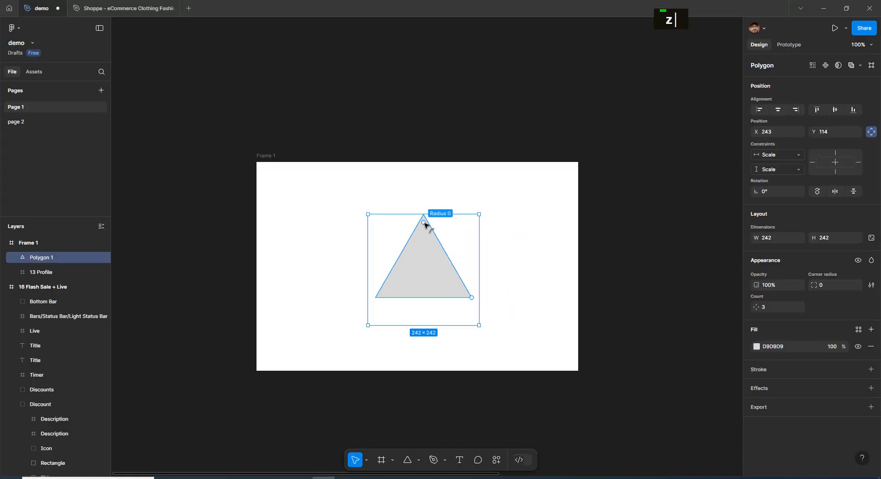
{"action": "left_click_drag", "start_coordinate": [424, 223], "coordinate": [436, 237]}
{"action": "left_click", "coordinate": [822, 286]}
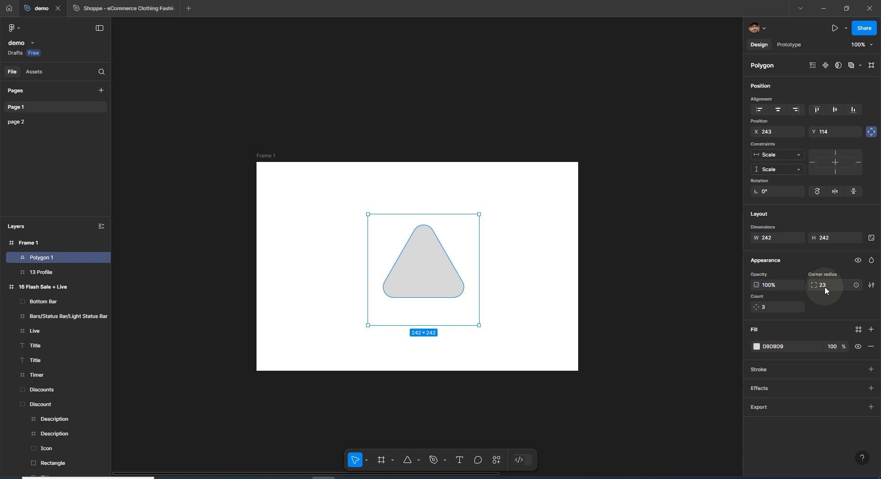
{"action": "left_click", "coordinate": [824, 286]}
{"action": "type", "text": "55"}
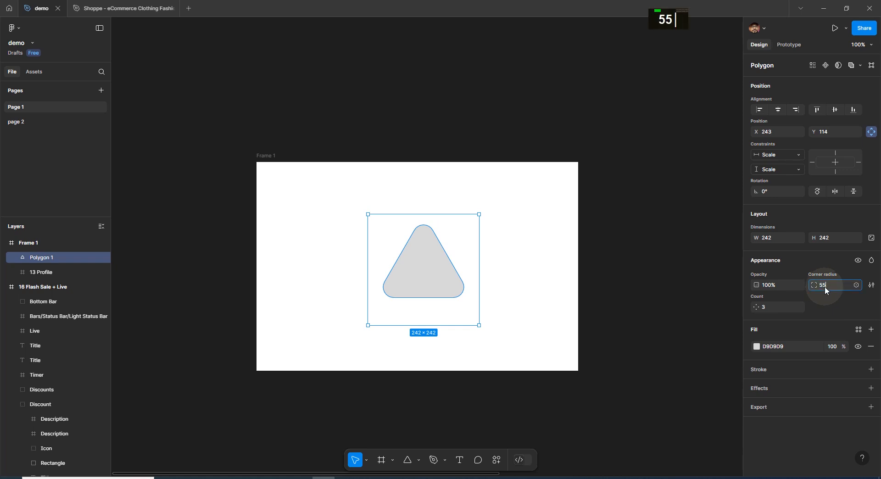
{"action": "key", "text": "Return"}
{"action": "left_click", "coordinate": [769, 306]}
{"action": "type", "text": "58"}
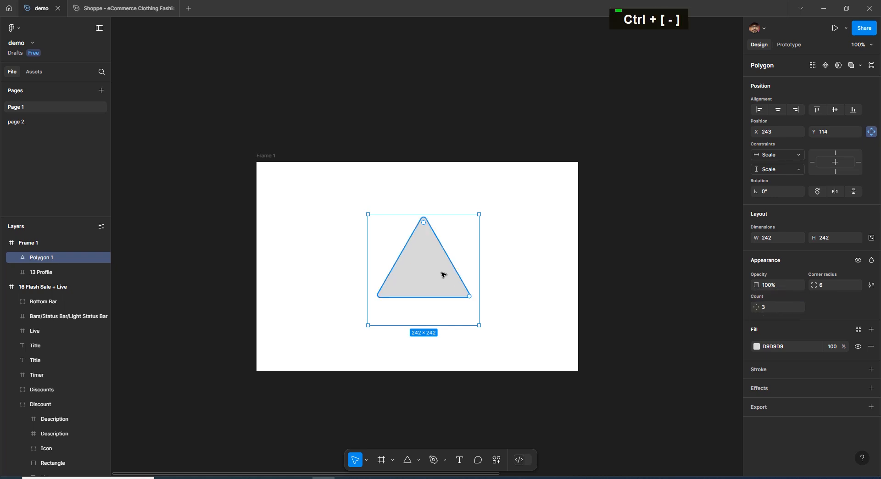
- Delete the polygon from Frame 1
{"action": "left_click", "coordinate": [415, 460]}
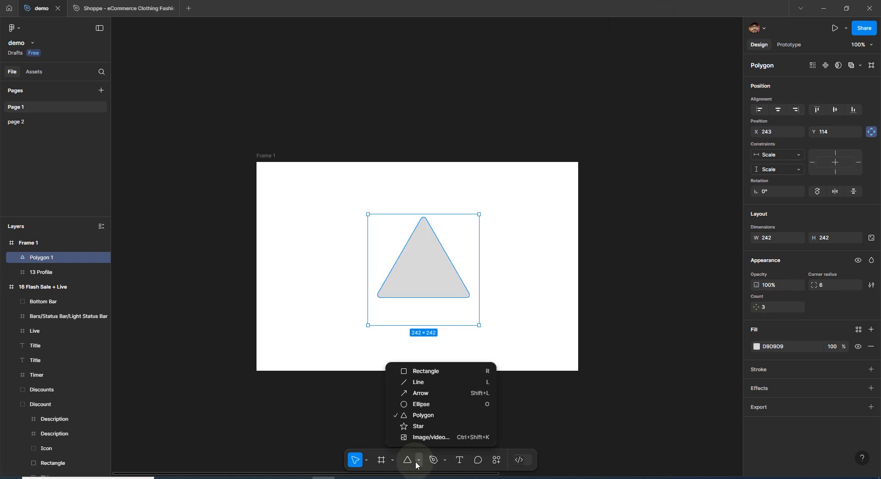
{"action": "left_click", "coordinate": [416, 460]}
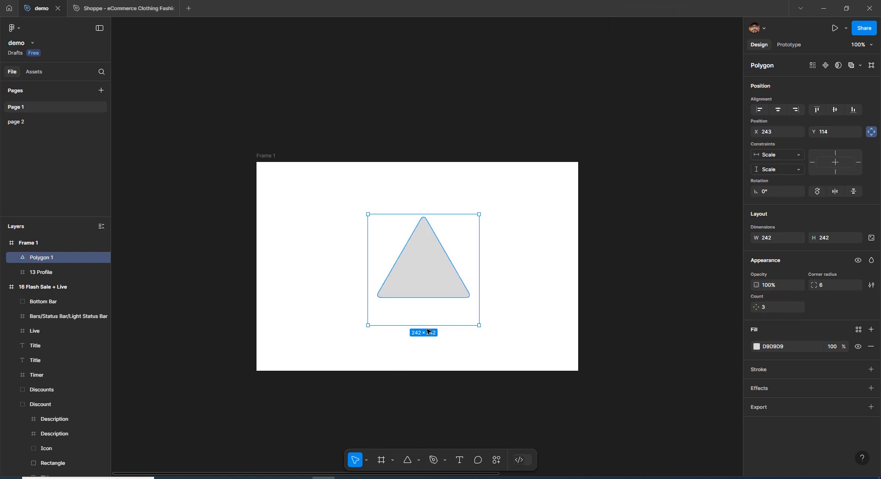
{"action": "key", "text": "Delete"}
- Draw a star of about 245 × 229 near the middle of Frame 1
{"action": "left_click", "coordinate": [418, 460]}
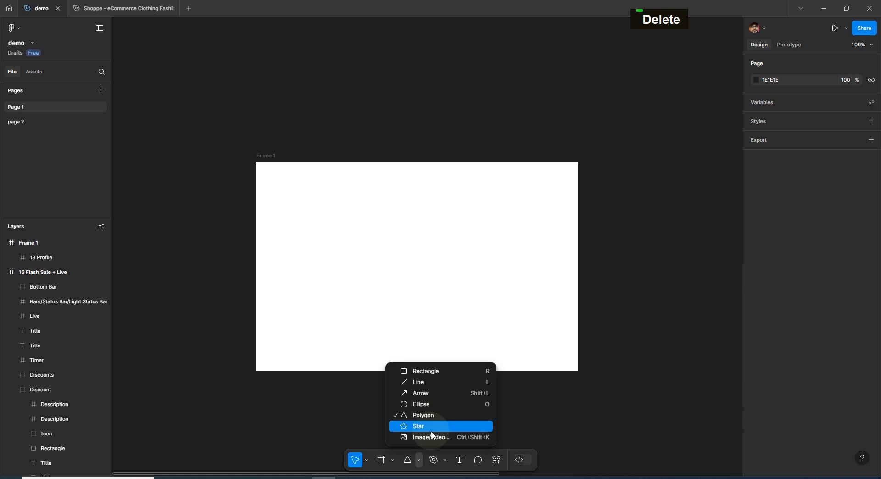
{"action": "left_click", "coordinate": [431, 430]}
{"action": "left_click_drag", "start_coordinate": [373, 200], "coordinate": [485, 305]}
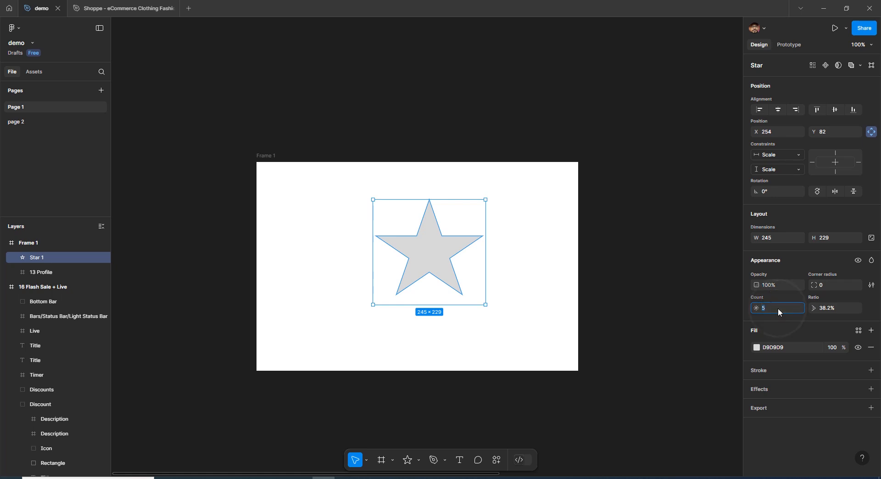
- Try a point count of 3 on the star, and set its count to 8
{"action": "type", "text": "3"}
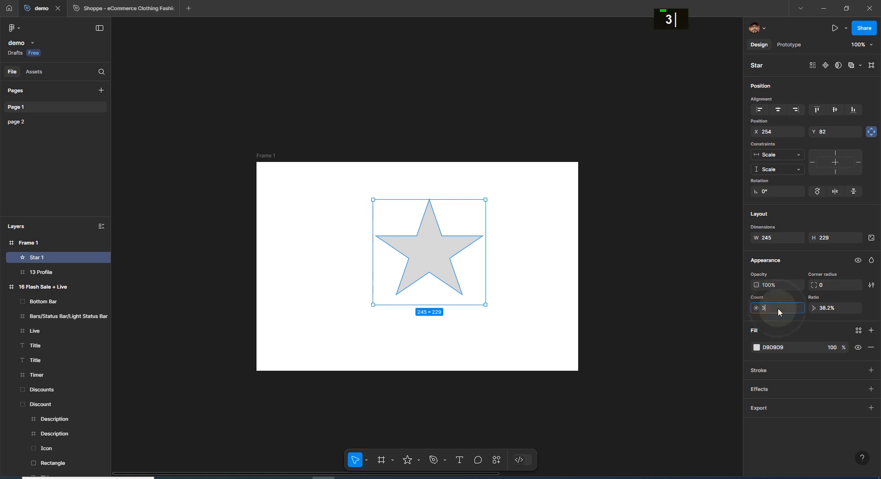
{"action": "key", "text": "Return"}
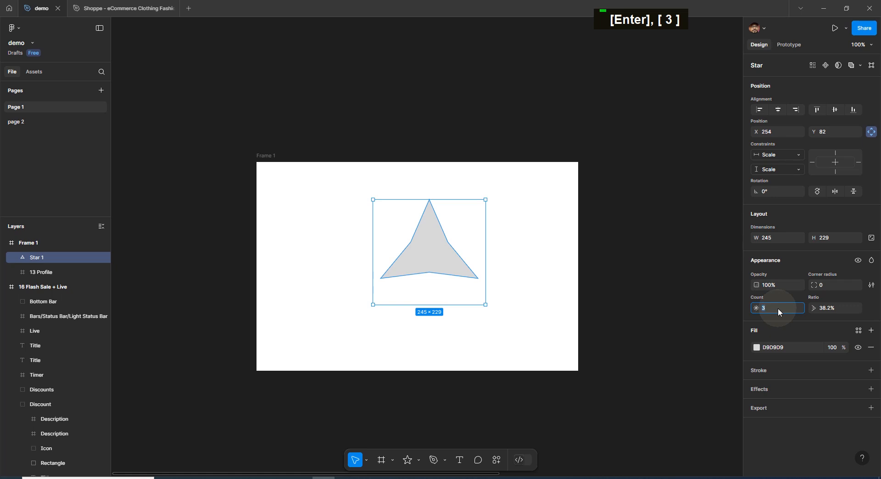
{"action": "type", "text": "8"}
{"action": "key", "text": "Return"}
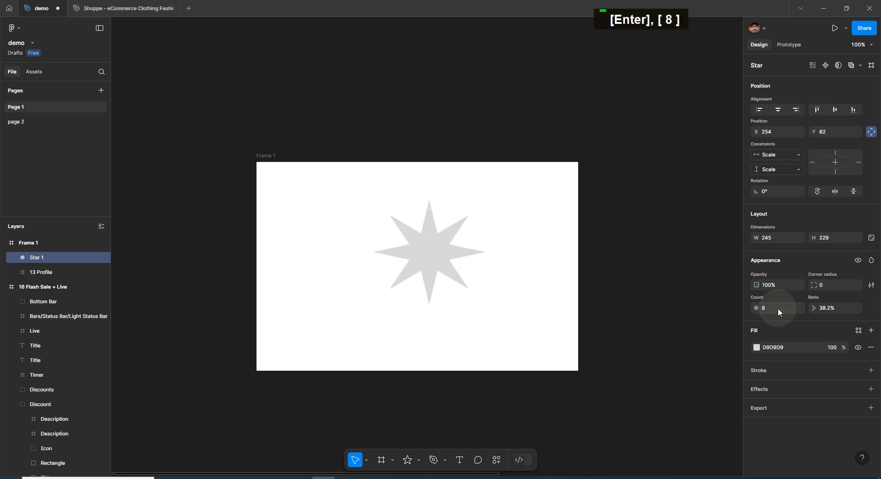
- Set the star's ratio to 46% and move the star within Frame 1 to X 237, Y 157
{"action": "left_click_drag", "start_coordinate": [814, 308], "coordinate": [781, 334]}
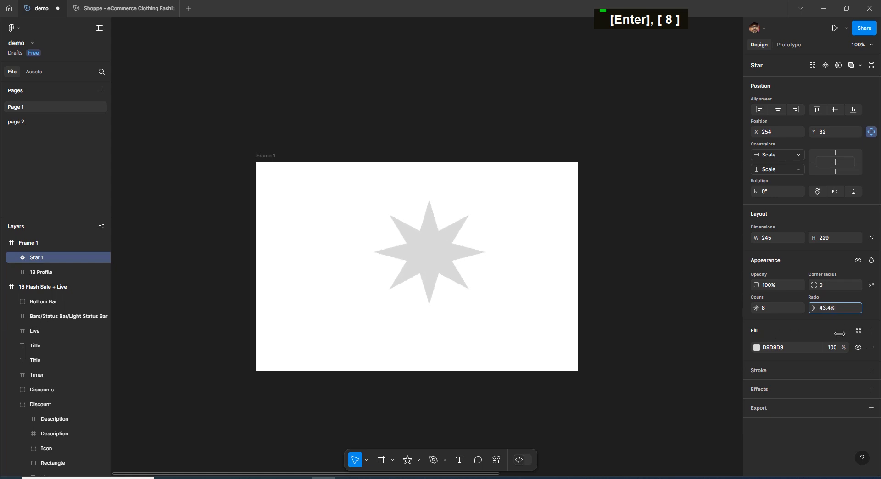
{"action": "left_click", "coordinate": [436, 236]}
{"action": "mouse_move", "coordinate": [442, 217]}
{"action": "left_mouse_down"}
{"action": "mouse_move", "coordinate": [439, 246]}
{"action": "mouse_move", "coordinate": [466, 230]}
{"action": "mouse_move", "coordinate": [431, 222]}
{"action": "mouse_move", "coordinate": [433, 212]}
{"action": "left_mouse_up"}
- Round the corners of the eight-pointed star with a corner radius of 2
{"action": "mouse_move", "coordinate": [814, 285]}
{"action": "left_mouse_down"}
{"action": "mouse_move", "coordinate": [826, 290]}
{"action": "mouse_move", "coordinate": [808, 299]}
{"action": "left_mouse_up"}
{"action": "key", "text": "ctrl+plus"}
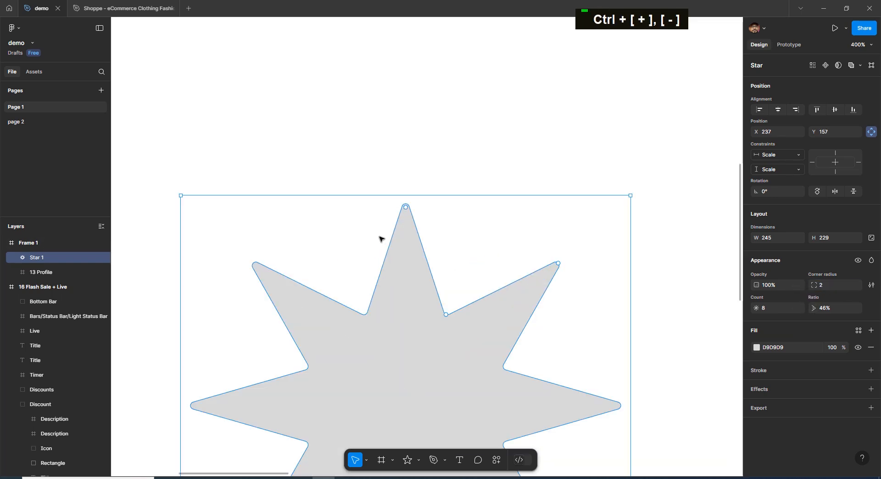
{"action": "left_click_drag", "start_coordinate": [455, 324], "coordinate": [452, 263]}
{"action": "left_click", "coordinate": [521, 94]}
{"action": "left_click", "coordinate": [371, 243]}
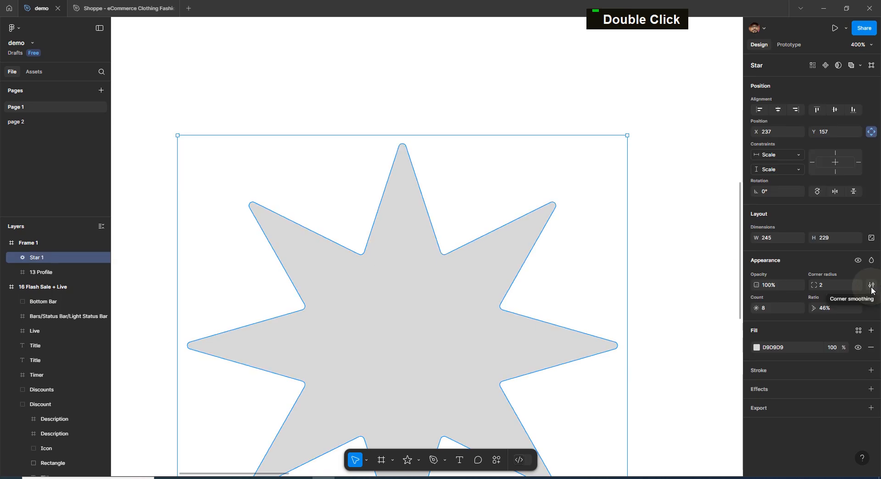
- Adjust the star's corner smoothing while checking the rounded tip of its uppermost point up close
{"action": "left_click", "coordinate": [871, 285]}
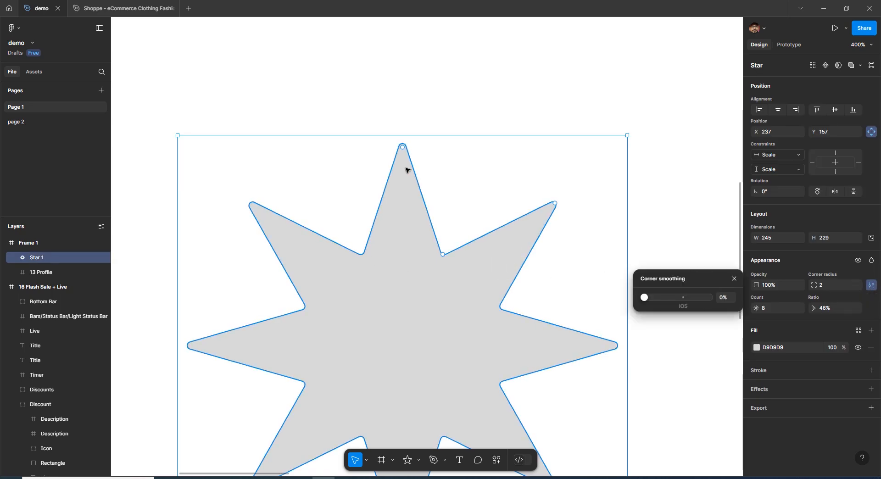
{"action": "key", "text": "ctrl+plus"}
{"action": "key", "text": "ctrl+plus"}
{"action": "scroll", "coordinate": [405, 167], "scroll_direction": "up", "scroll_amount": 1}
{"action": "left_click_drag", "start_coordinate": [405, 167], "coordinate": [418, 363]}
{"action": "left_click_drag", "start_coordinate": [363, 220], "coordinate": [399, 248]}
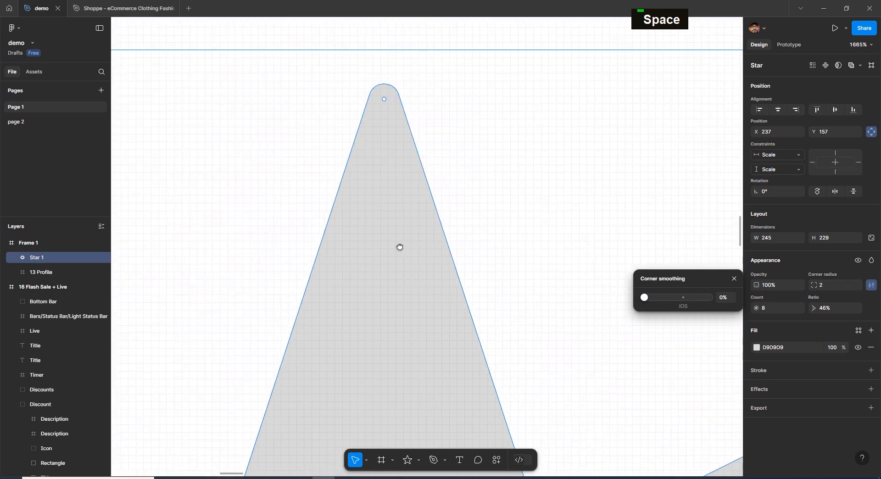
{"action": "mouse_move", "coordinate": [644, 298]}
{"action": "left_mouse_down"}
{"action": "mouse_move", "coordinate": [711, 297]}
{"action": "mouse_move", "coordinate": [621, 302]}
{"action": "mouse_move", "coordinate": [749, 304]}
{"action": "mouse_move", "coordinate": [631, 302]}
{"action": "left_mouse_up"}
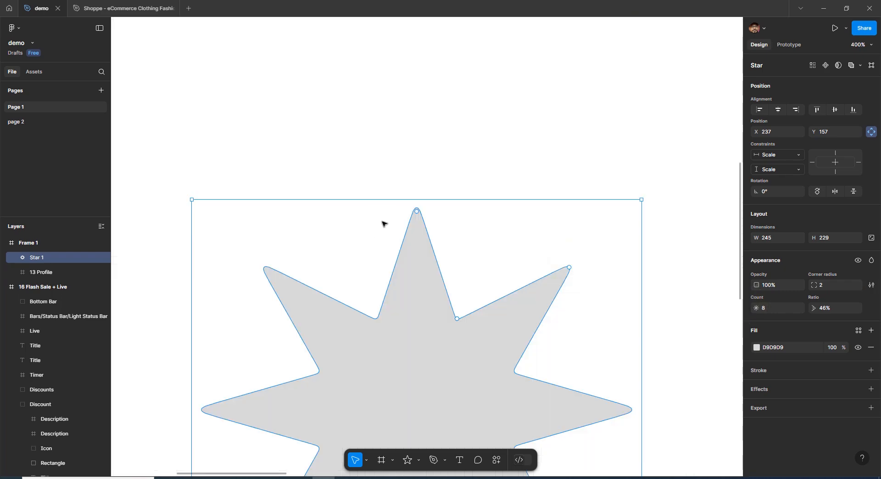